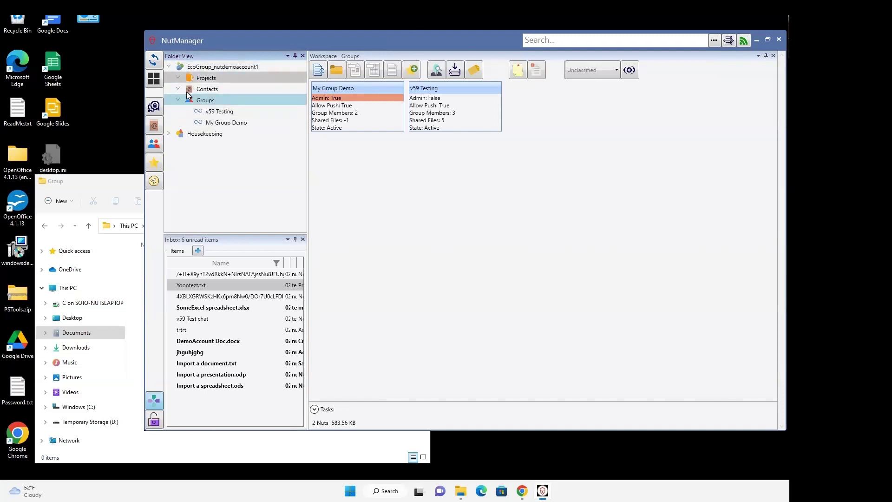
Start a new group named "Secure sharing", sharing My Business Profile and inviting the listed contact as a member.
{"action": "right_click", "coordinate": [214, 98]}
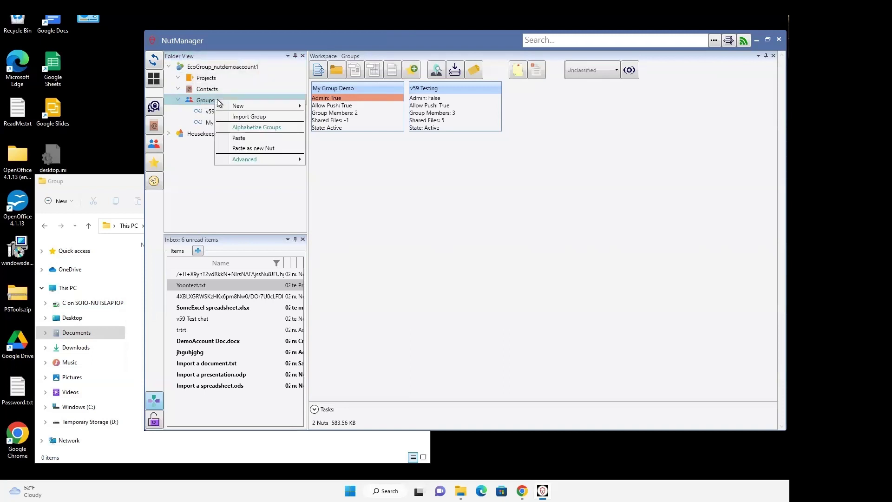
{"action": "mouse_move", "coordinate": [239, 106]}
{"action": "left_click", "coordinate": [326, 106]}
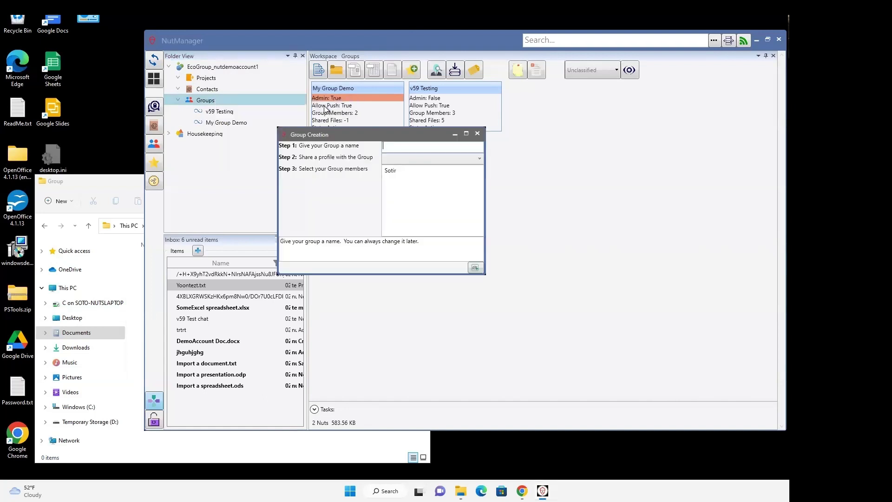
{"action": "type", "text": "Secure sharing"}
{"action": "left_click", "coordinate": [464, 156]}
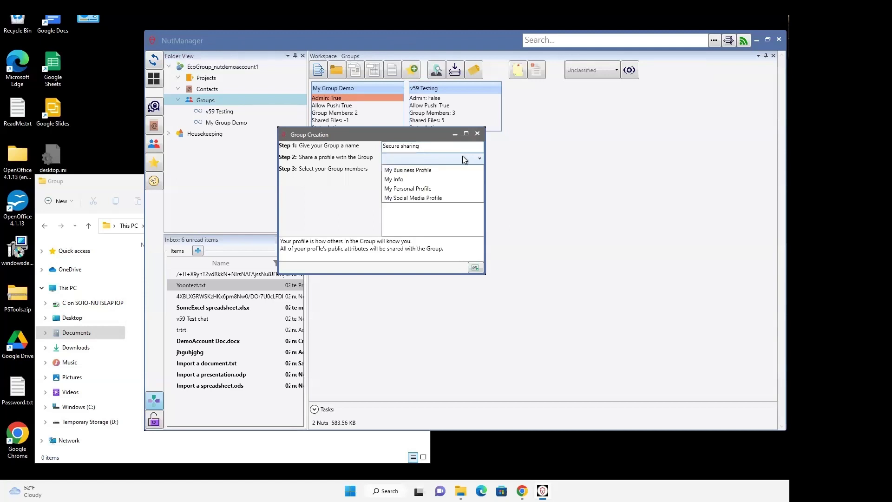
{"action": "left_click", "coordinate": [431, 169]}
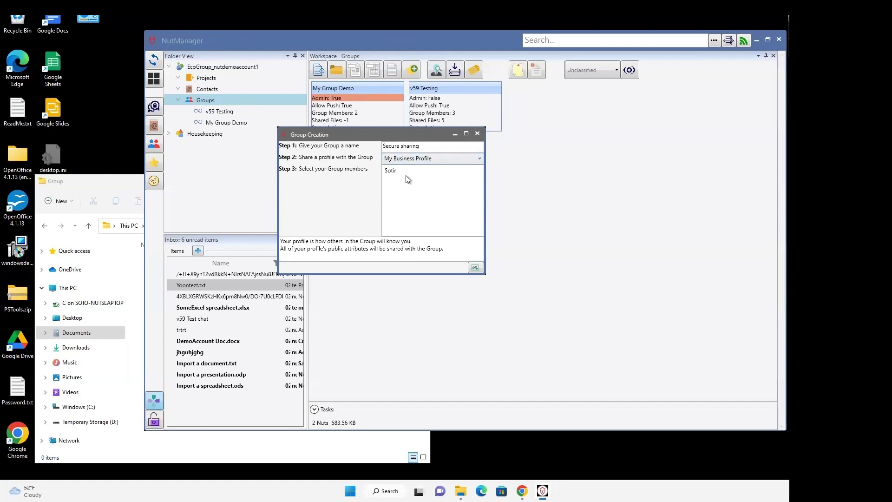
{"action": "left_click", "coordinate": [393, 176]}
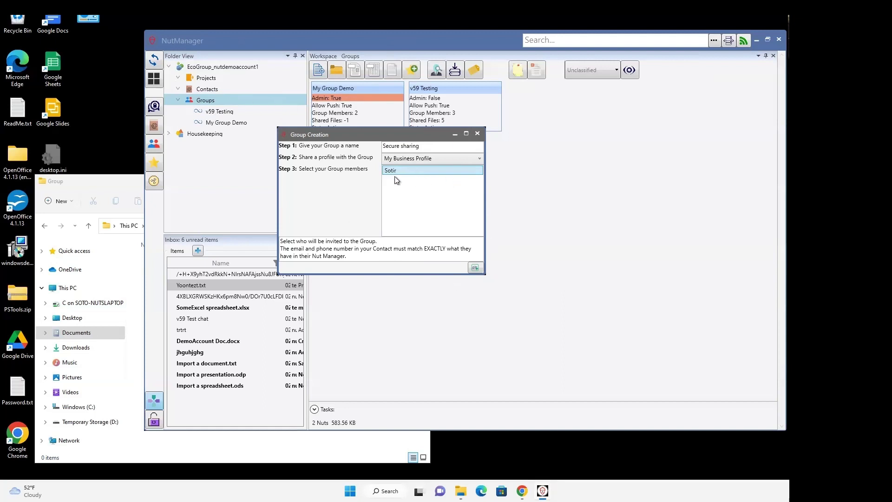
{"action": "left_click", "coordinate": [474, 267]}
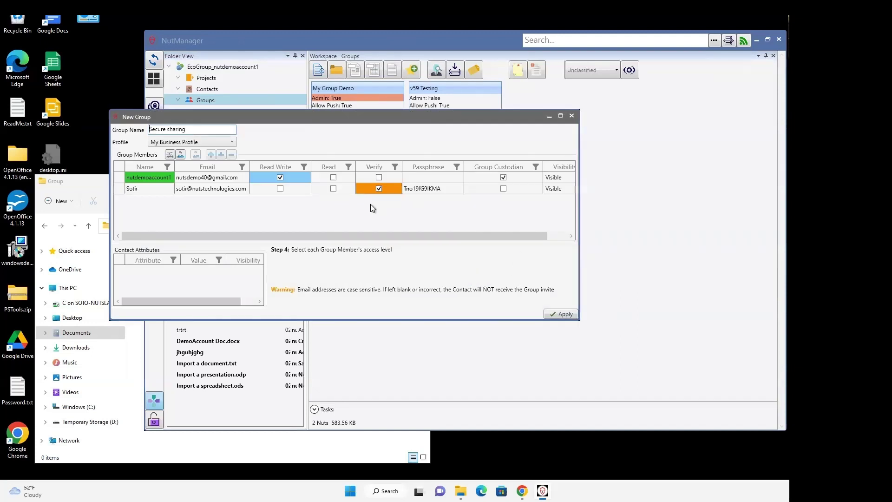
Grant the invited contact Read Write access in the new group's member list.
{"action": "left_click_drag", "start_coordinate": [258, 115], "coordinate": [306, 139]}
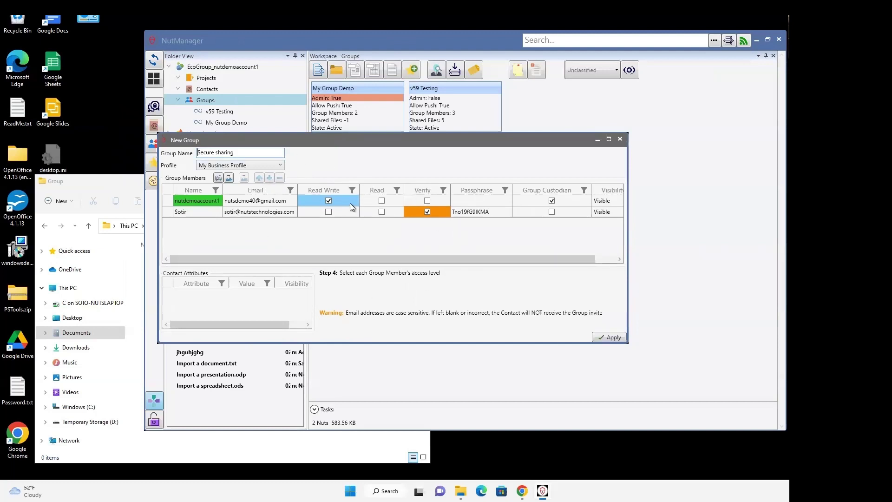
{"action": "left_click", "coordinate": [170, 214]}
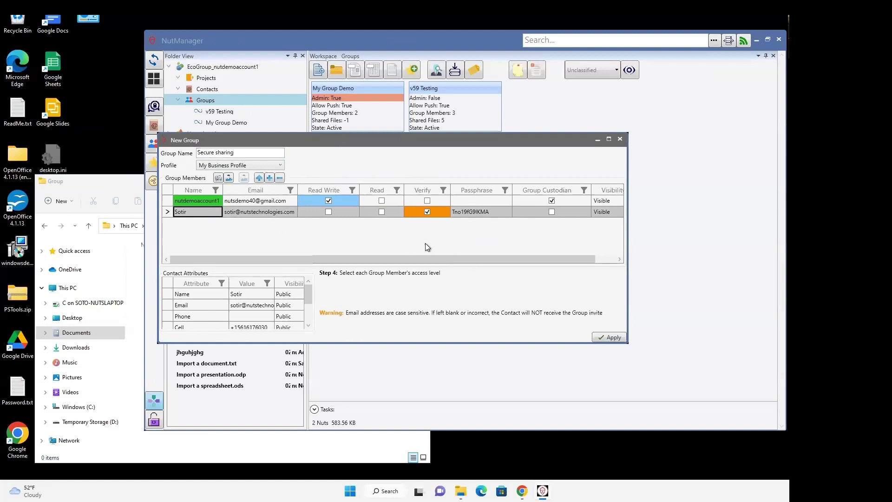
{"action": "left_click", "coordinate": [328, 212]}
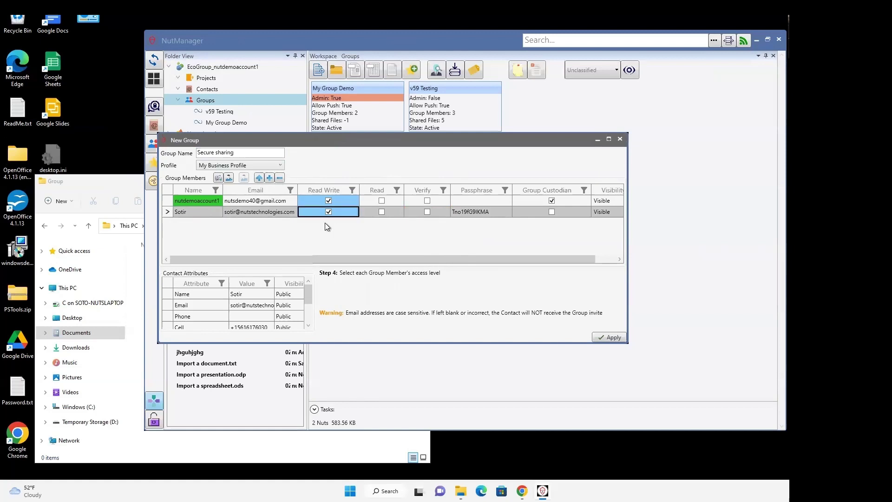
Copy the invited member's passphrase from the group member list.
{"action": "left_click", "coordinate": [482, 211]}
{"action": "left_click_drag", "start_coordinate": [499, 213], "coordinate": [447, 210]}
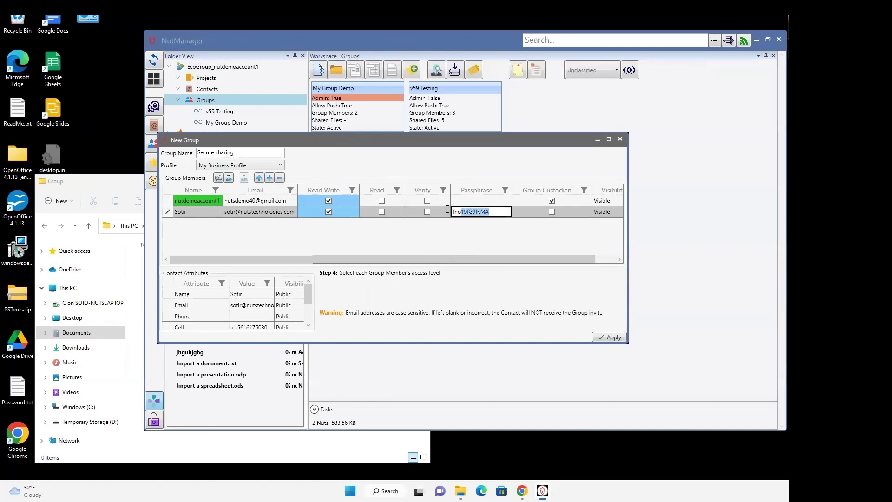
{"action": "right_click", "coordinate": [466, 213]}
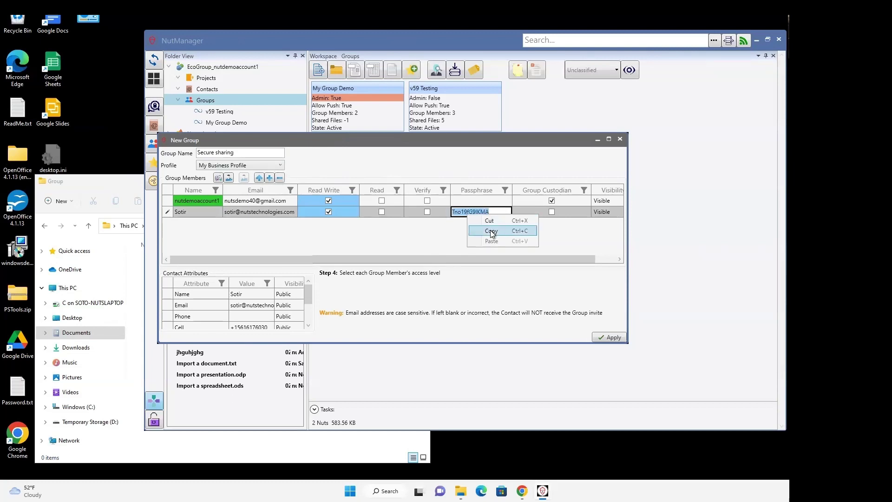
{"action": "left_click", "coordinate": [490, 229]}
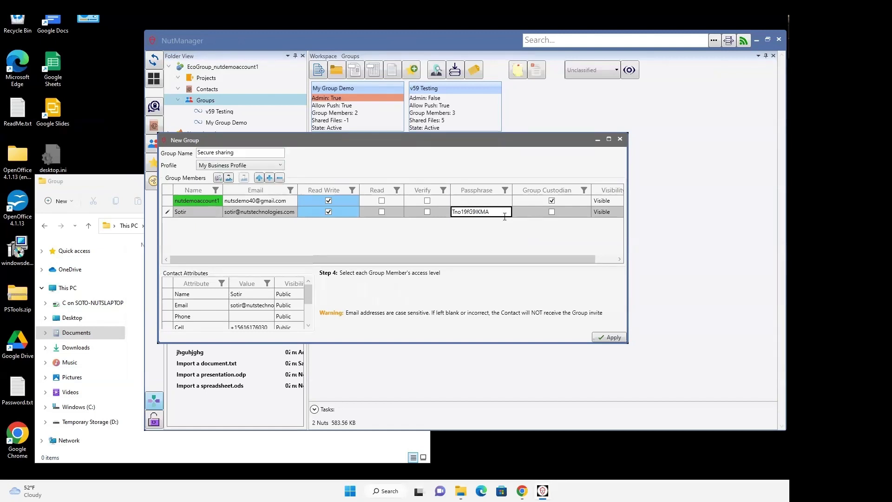
{"action": "left_click", "coordinate": [168, 203]}
{"action": "left_click", "coordinate": [170, 212]}
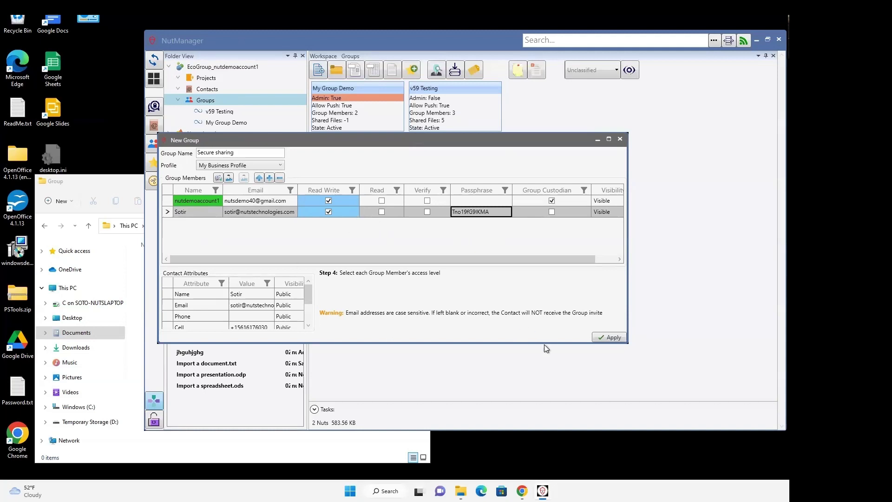
Apply the Secure sharing group settings and accept the email case-sensitivity notice to create the group.
{"action": "left_click", "coordinate": [612, 339]}
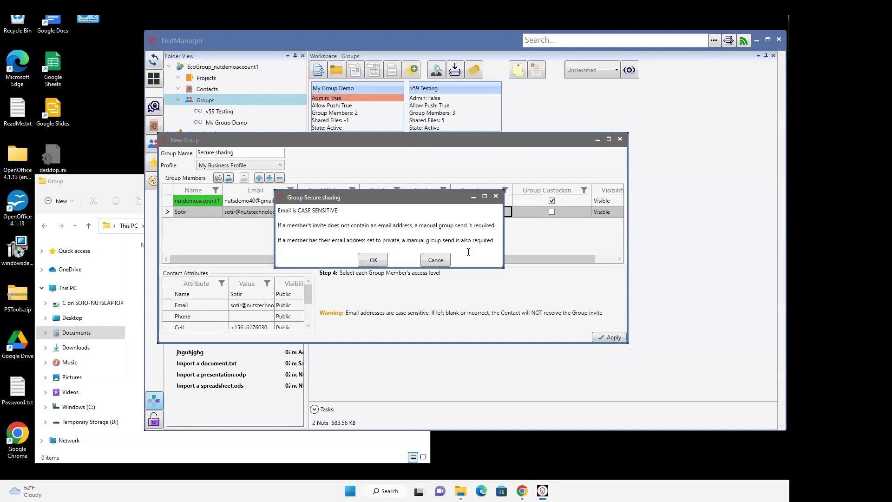
{"action": "left_click", "coordinate": [373, 260]}
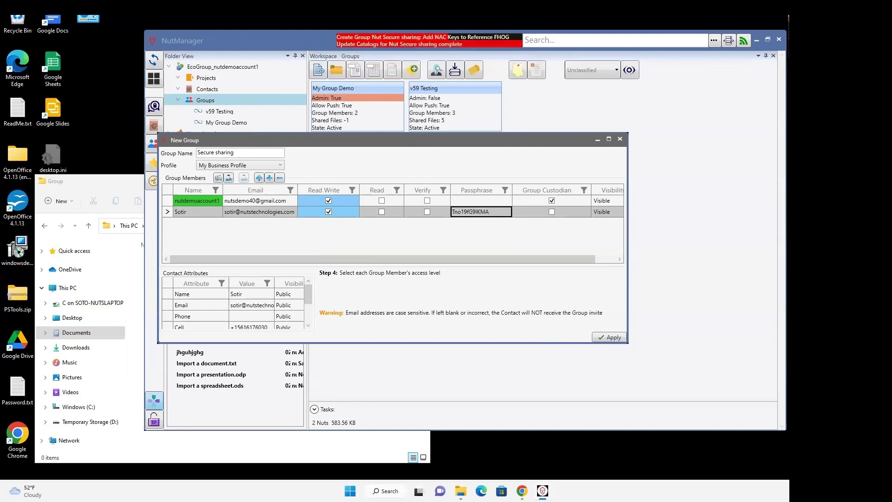
{"action": "left_click", "coordinate": [355, 42]}
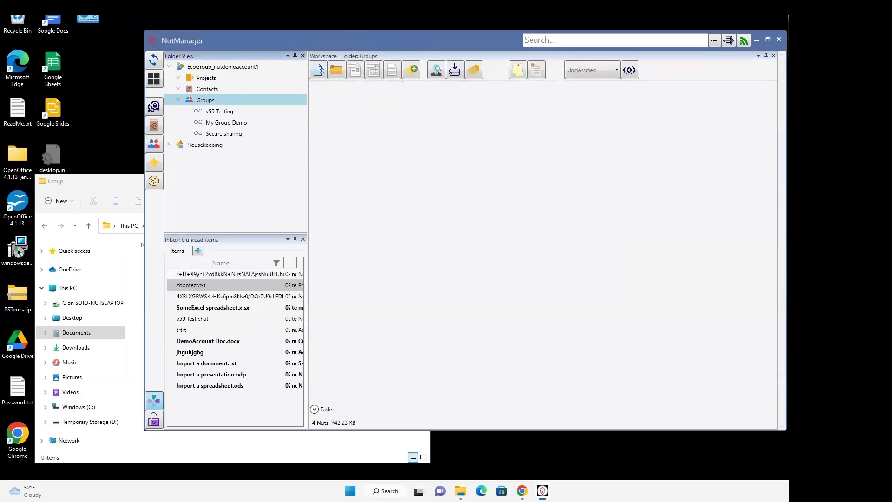
Check the member status of the Secure sharing group and the groups linked to the invited contact.
{"action": "left_click", "coordinate": [219, 134]}
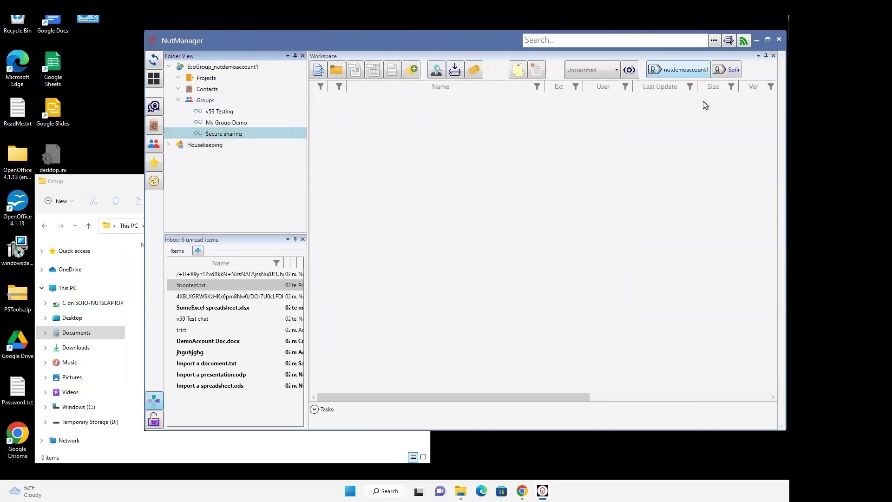
{"action": "left_click", "coordinate": [691, 67]}
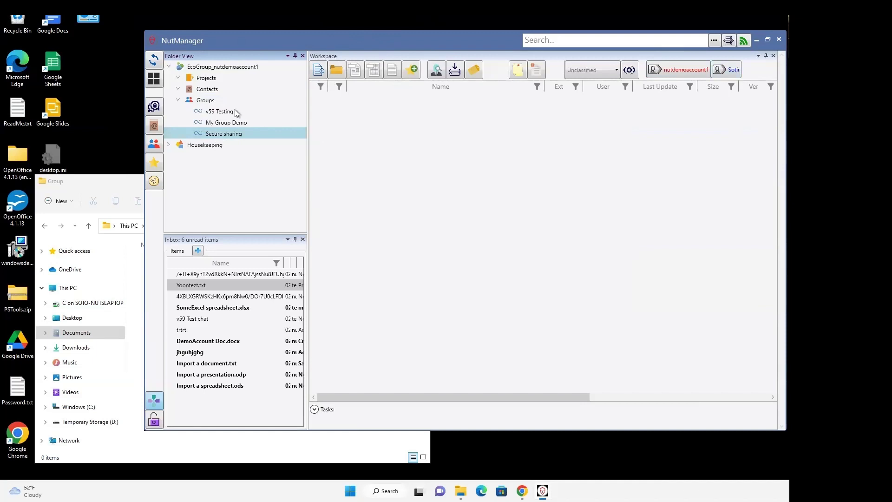
{"action": "left_click", "coordinate": [178, 89]}
{"action": "left_click", "coordinate": [211, 112]}
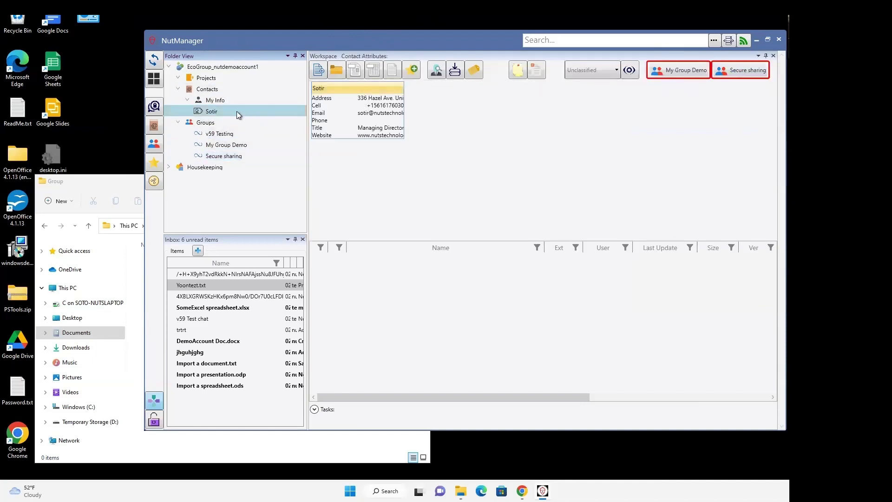
{"action": "left_click", "coordinate": [227, 157]}
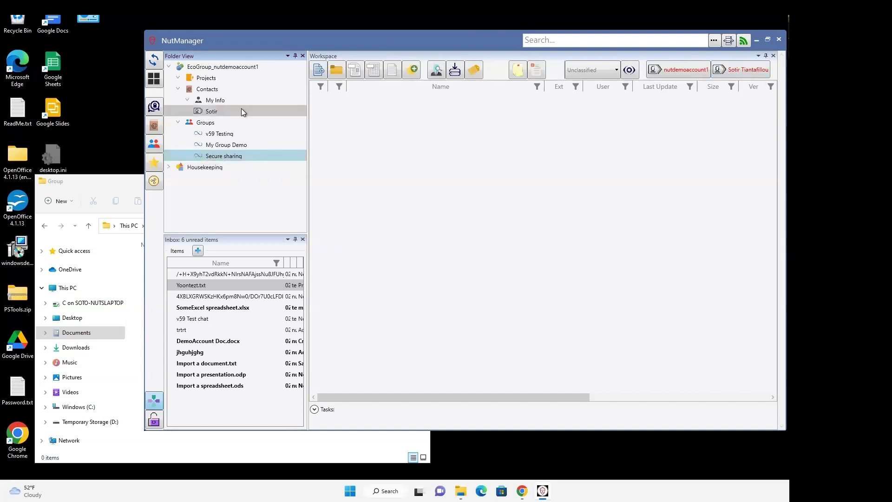
Review the groups linked to the contact and to My Business Profile, and recheck the Secure sharing group's members.
{"action": "left_click", "coordinate": [219, 111]}
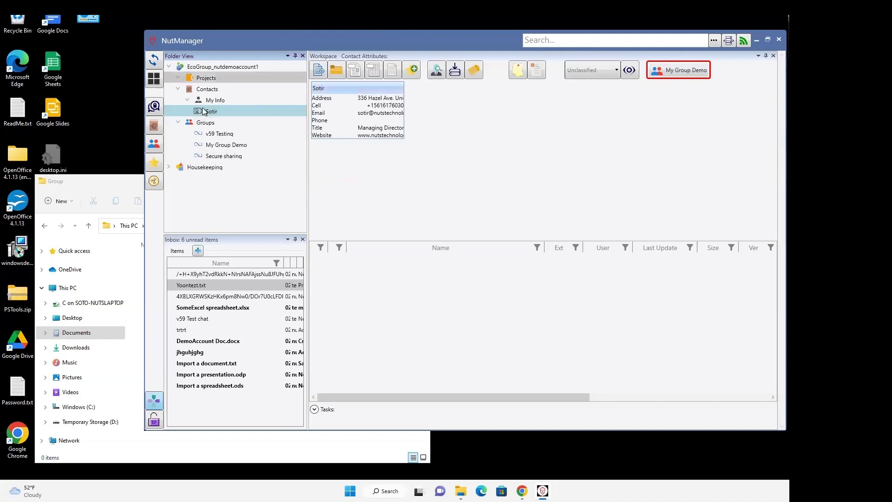
{"action": "left_click", "coordinate": [185, 99]}
{"action": "left_click", "coordinate": [249, 122]}
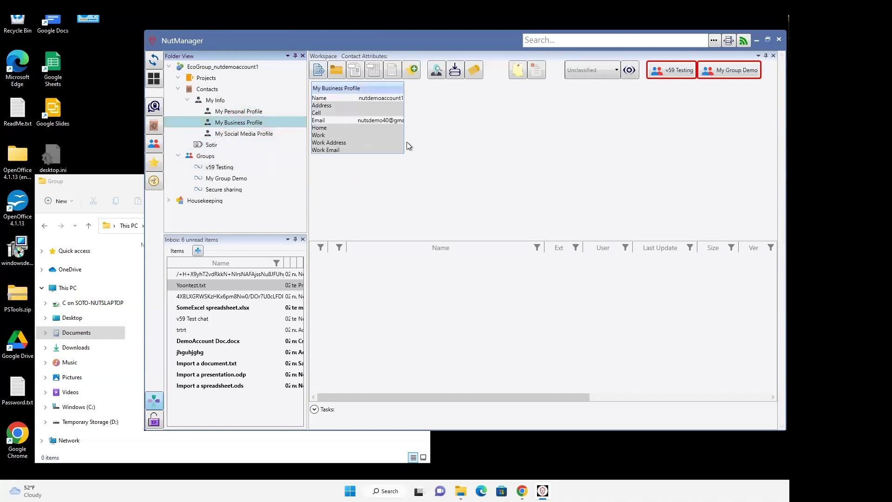
{"action": "left_click", "coordinate": [185, 99]}
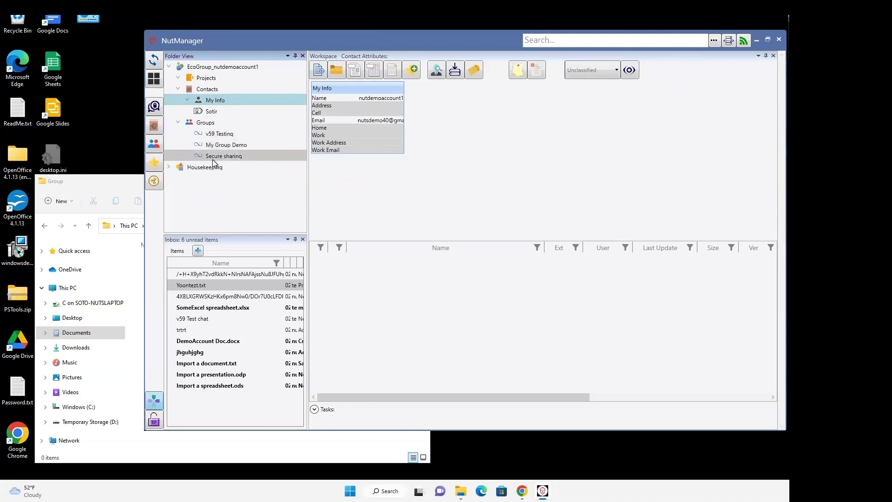
{"action": "left_click", "coordinate": [246, 155]}
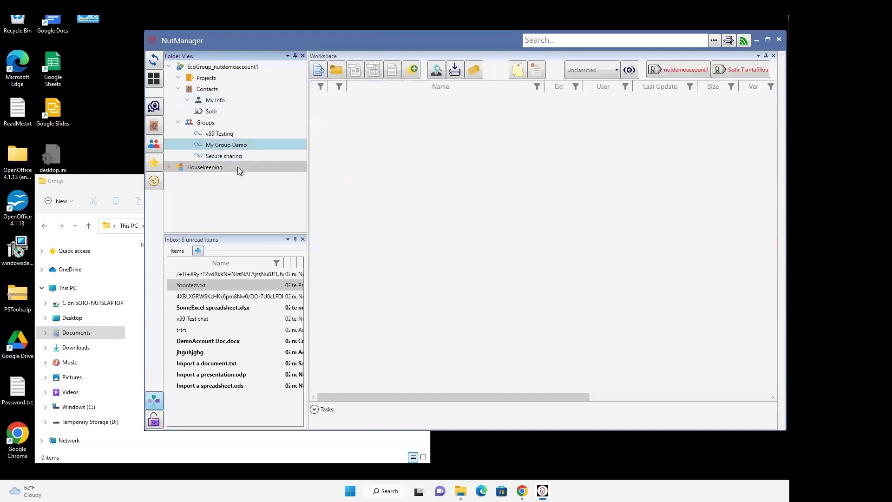
{"action": "left_click_drag", "start_coordinate": [328, 41], "coordinate": [328, 38]}
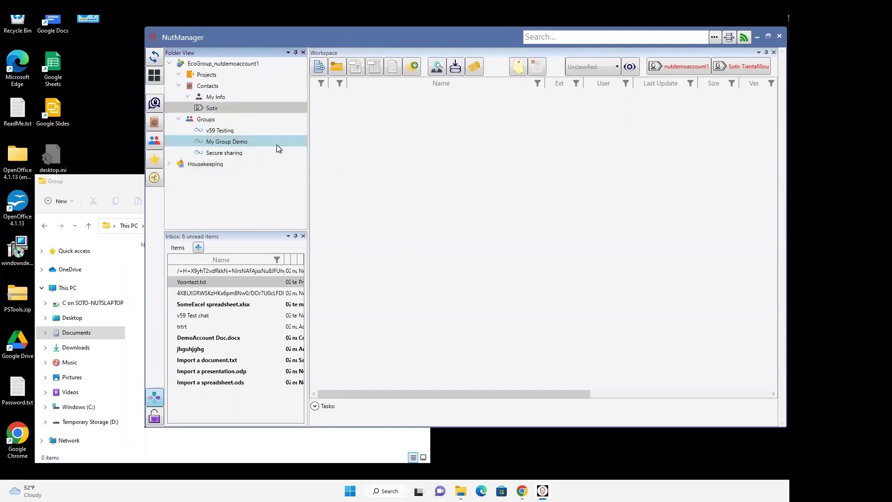
{"action": "left_click", "coordinate": [250, 154]}
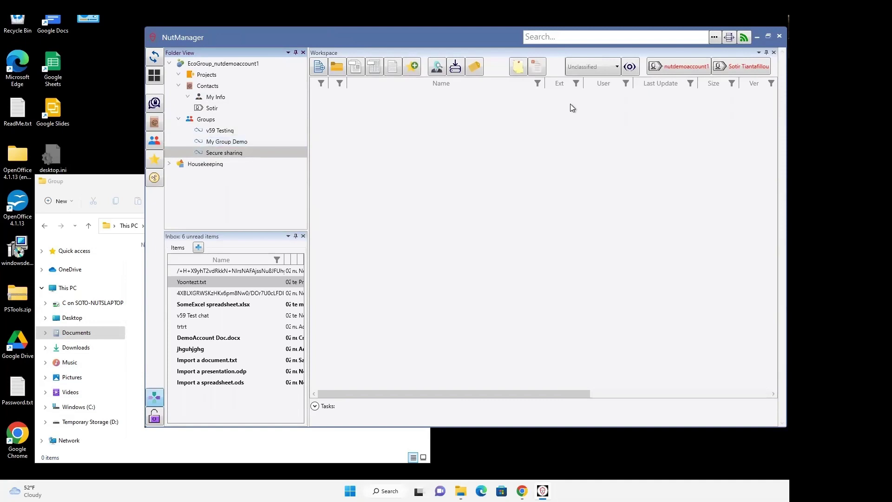
Share "Import a document.txt" from the Demo Files project folder with the Secure sharing group.
{"action": "left_click", "coordinate": [181, 74]}
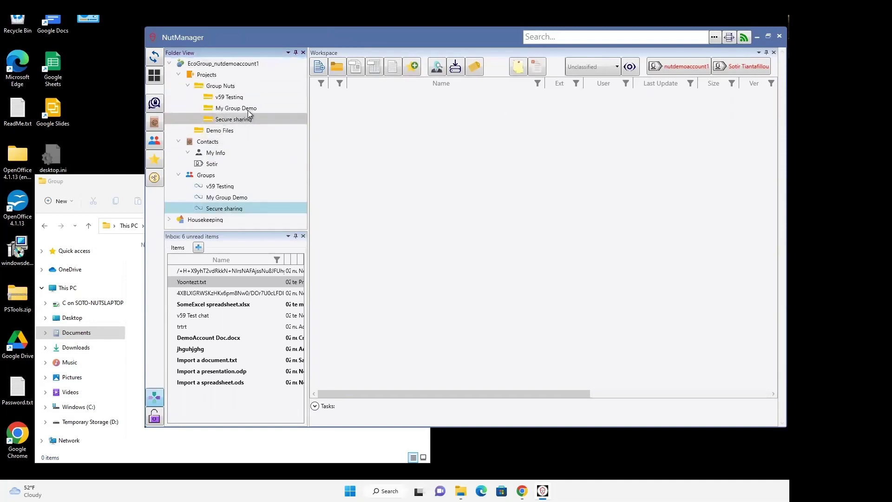
{"action": "left_click", "coordinate": [221, 131]}
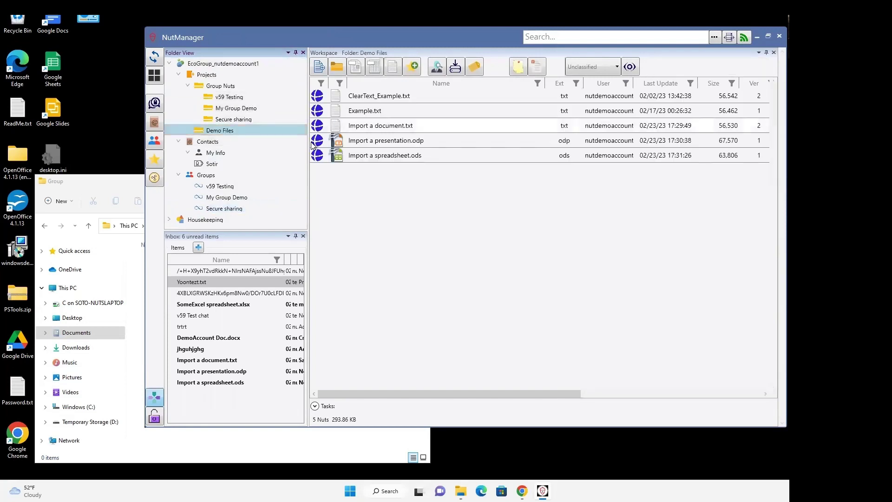
{"action": "right_click", "coordinate": [397, 124]}
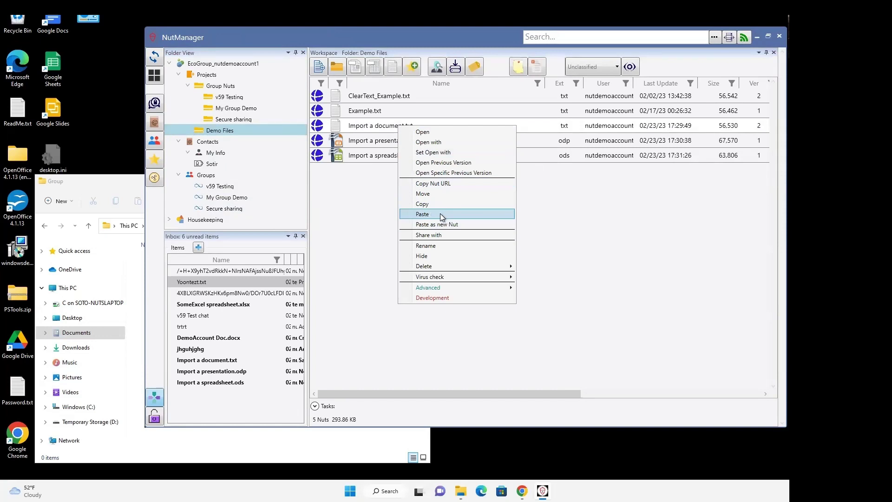
{"action": "left_click", "coordinate": [444, 236]}
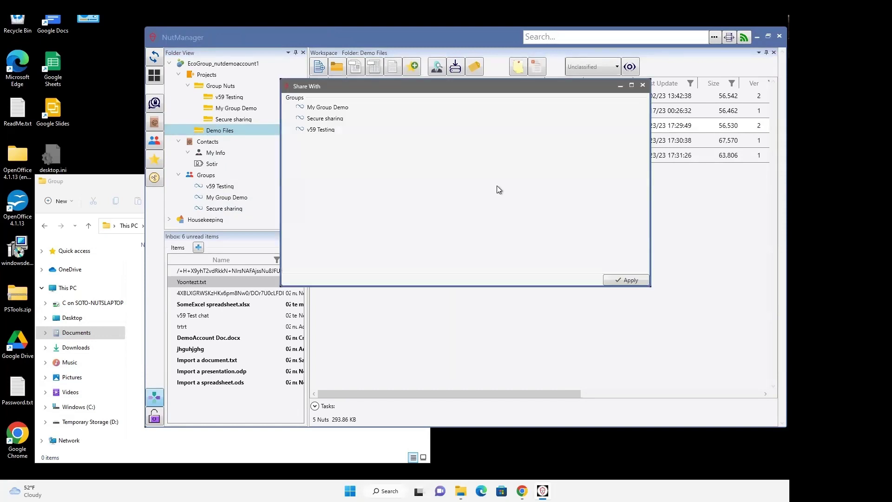
{"action": "left_click", "coordinate": [329, 118]}
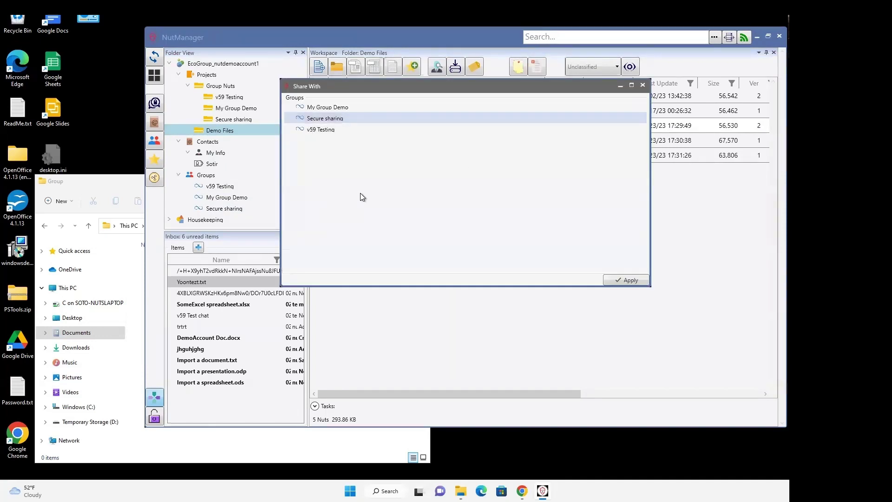
{"action": "left_click", "coordinate": [628, 280]}
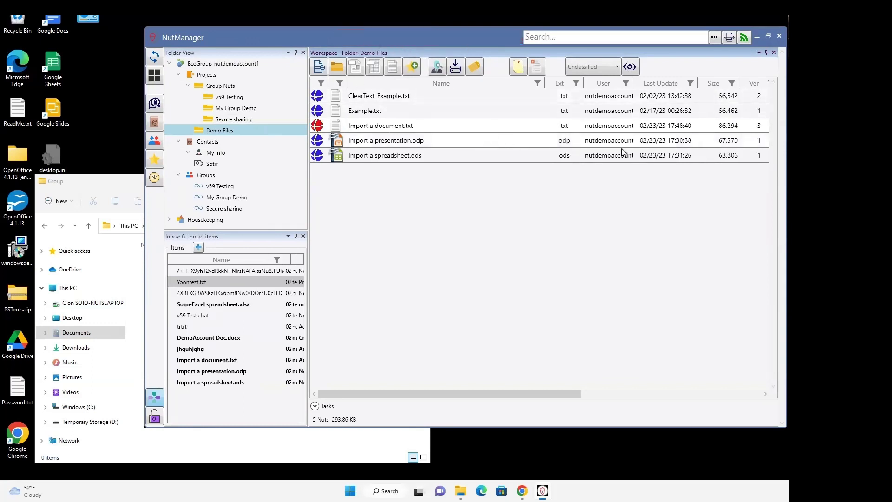
Open the shared "Import a document.txt" from the Secure sharing group.
{"action": "left_click", "coordinate": [186, 85]}
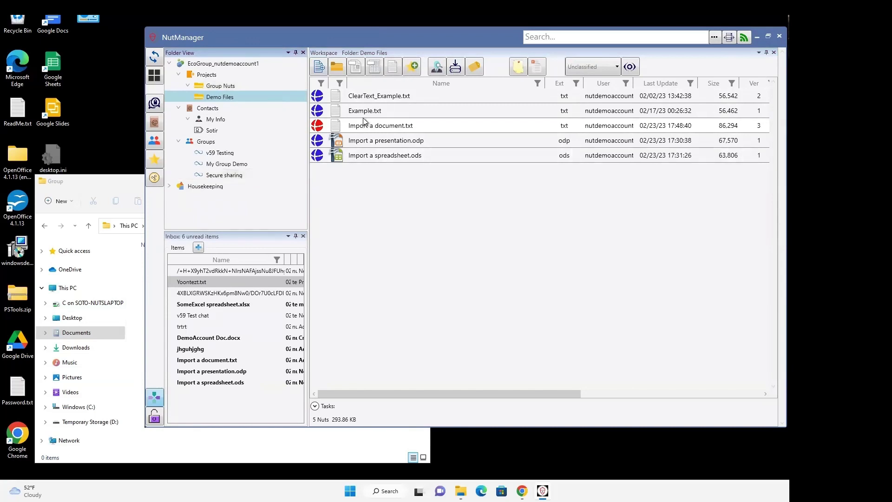
{"action": "left_click", "coordinate": [233, 175]}
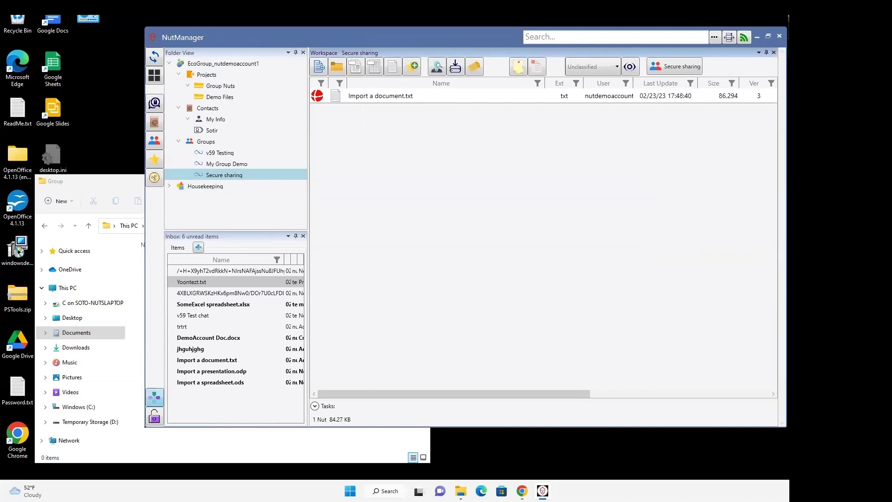
{"action": "left_click", "coordinate": [385, 97]}
{"action": "double_click", "coordinate": [384, 98]}
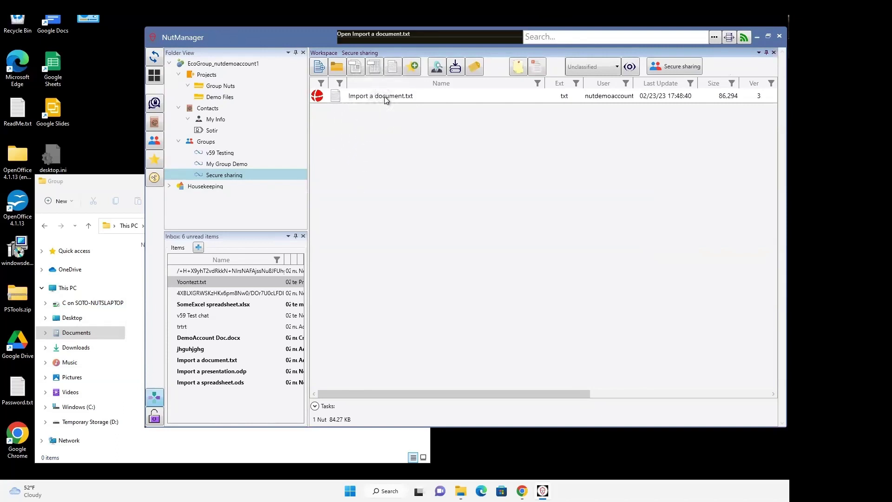
Add "add a change" below the existing text, separated by a blank line, and close the document with its changes saved.
{"action": "left_click", "coordinate": [141, 220]}
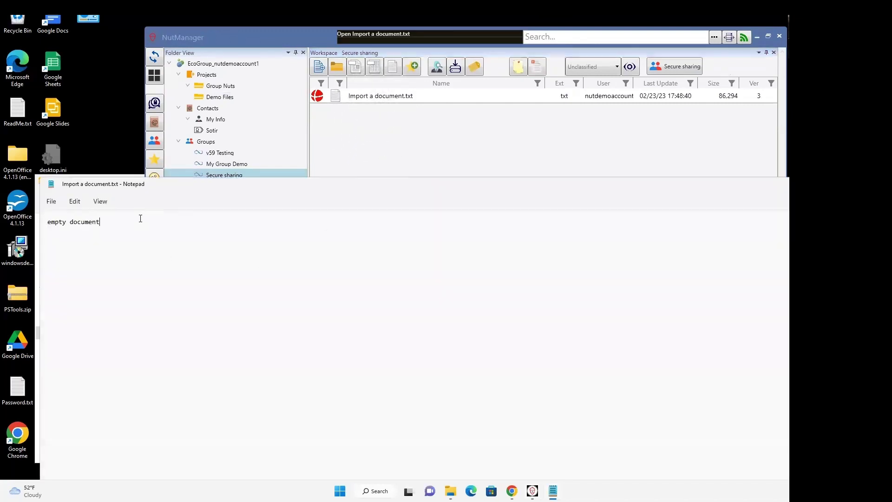
{"action": "key", "text": "Return"}
{"action": "key", "text": "Return"}
{"action": "type", "text": "add a change"}
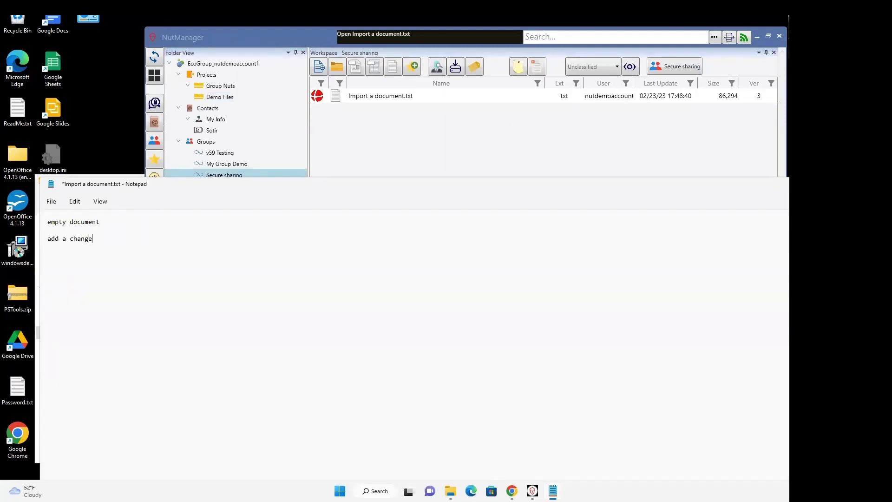
{"action": "key", "text": "alt+F4"}
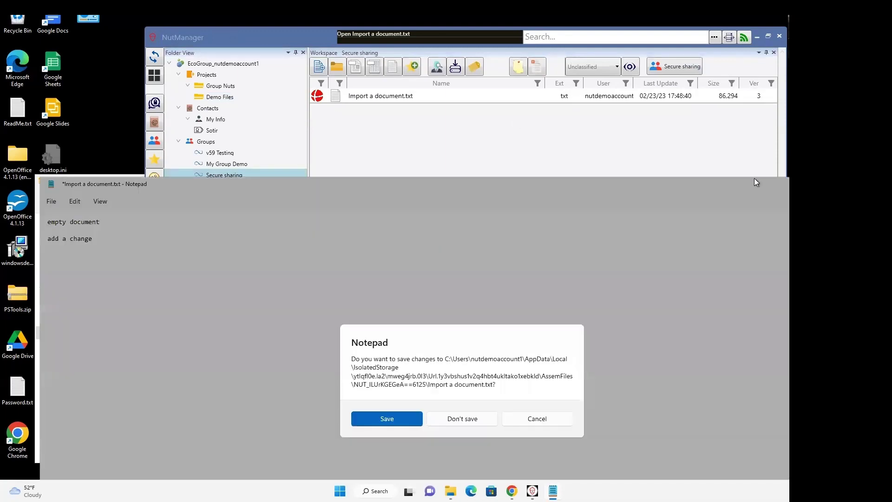
{"action": "left_click", "coordinate": [403, 413]}
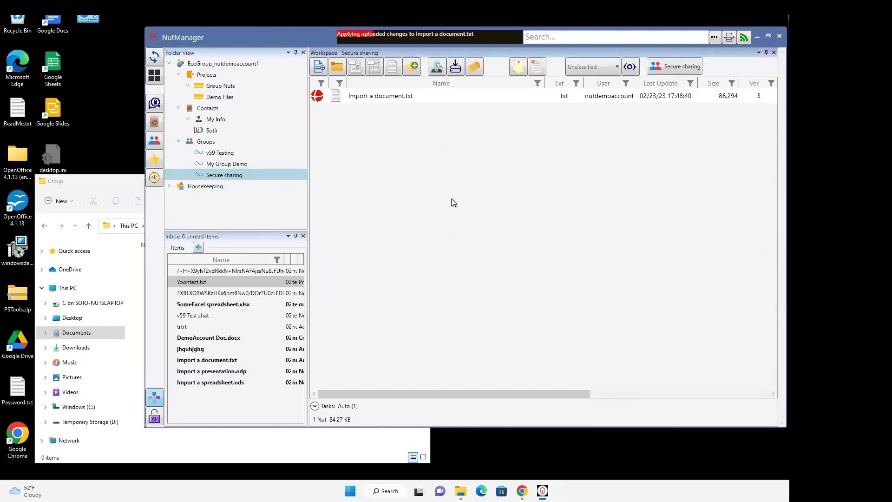